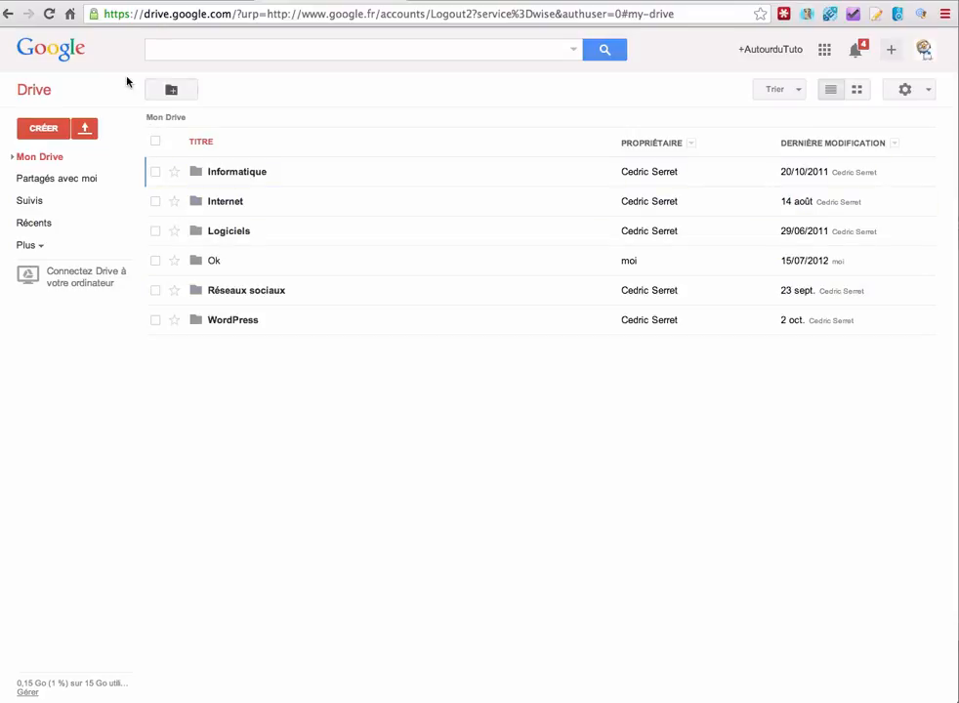
Create a new form titled "Test vidéo" with the default theme (Thème par défaut)
{"action": "left_click", "coordinate": [43, 130]}
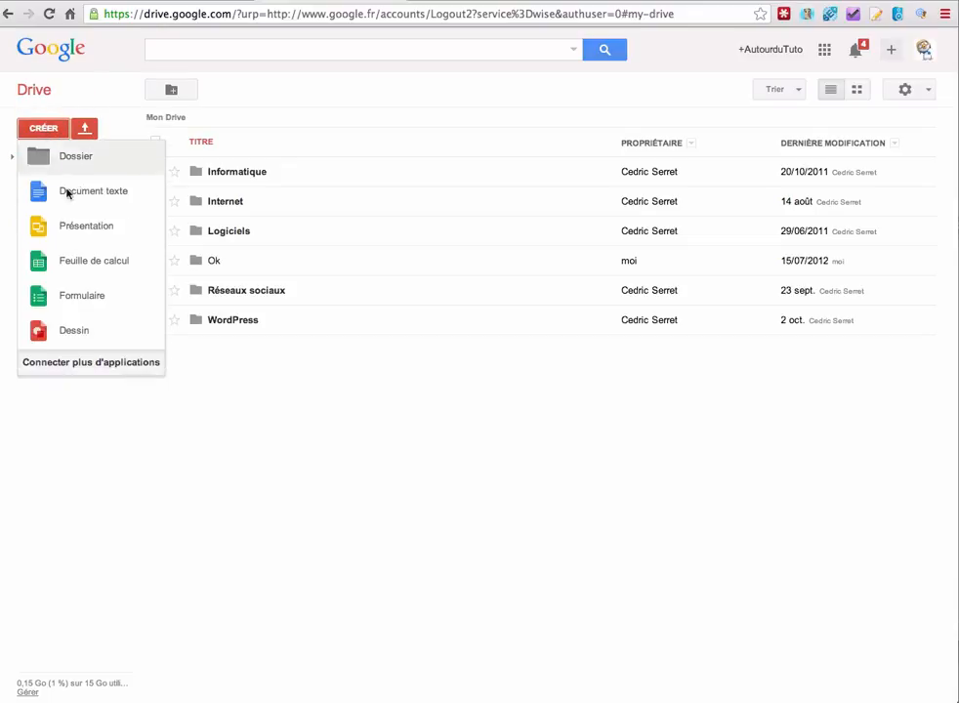
{"action": "left_click", "coordinate": [88, 296]}
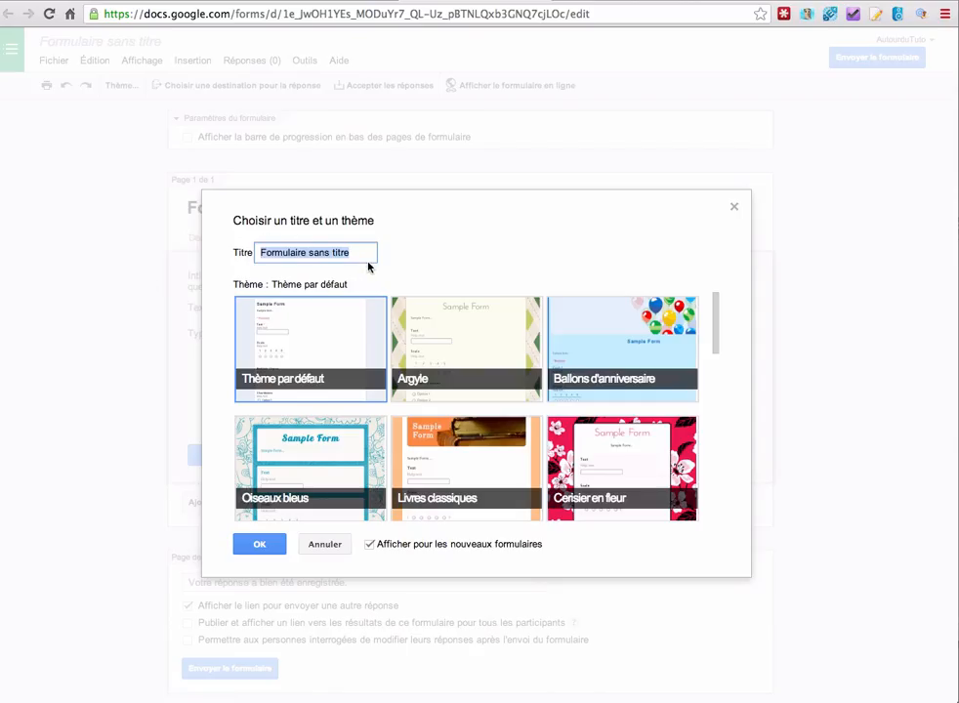
{"action": "type", "text": "Test vidéo"}
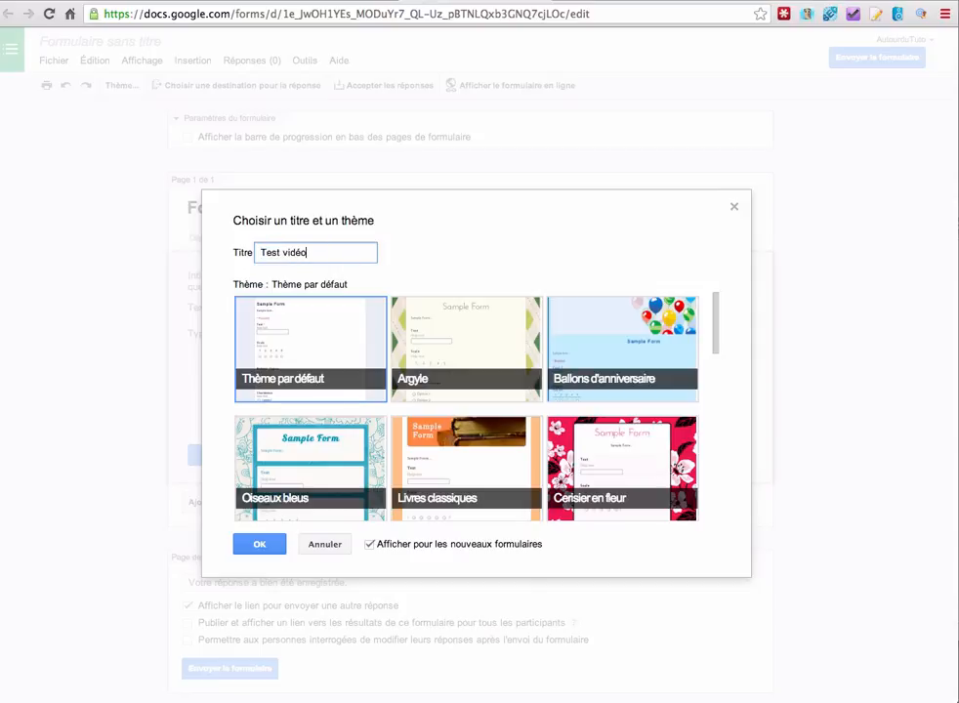
{"action": "left_click", "coordinate": [321, 330]}
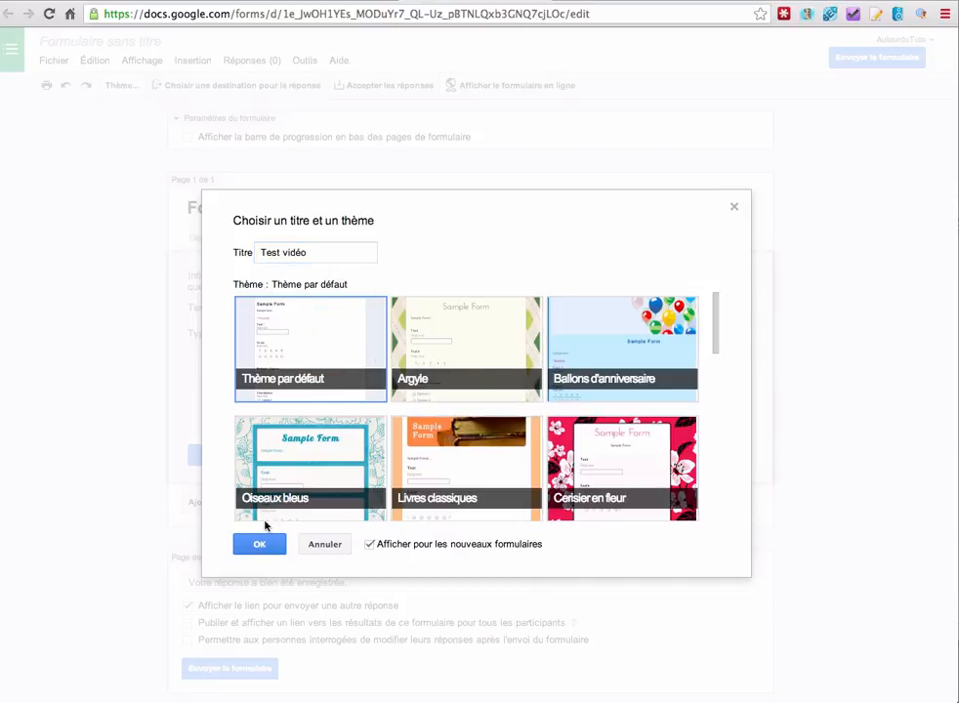
{"action": "left_click", "coordinate": [259, 545]}
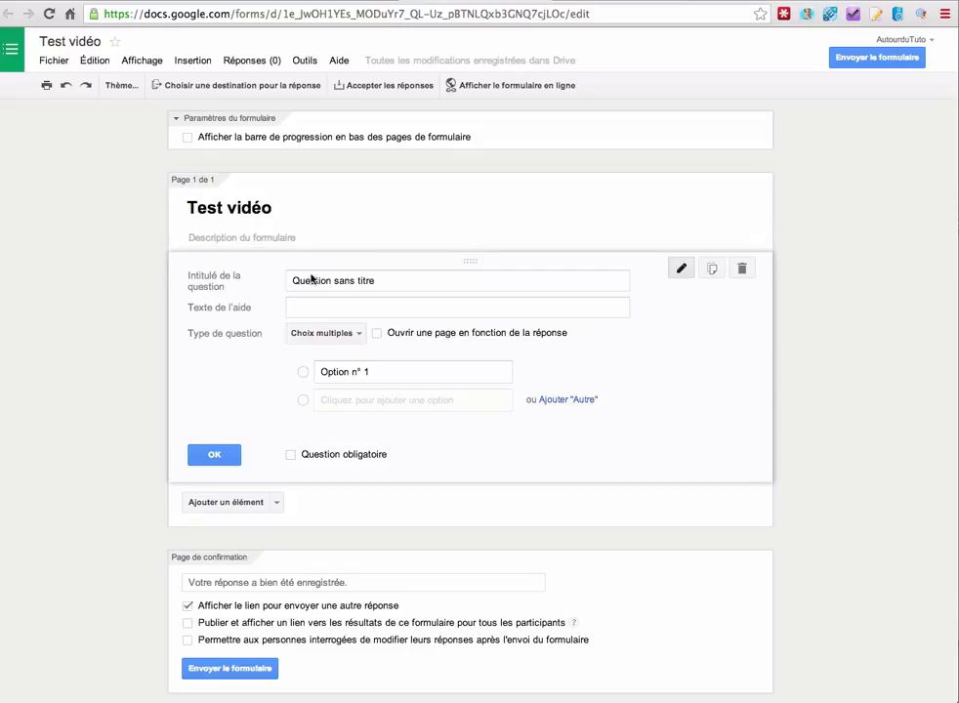
Title the first question "Comment trouvez-vous cette vidéo ?" and set its question type to Cases à cocher
{"action": "double_click", "coordinate": [353, 281]}
{"action": "triple_click", "coordinate": [352, 281]}
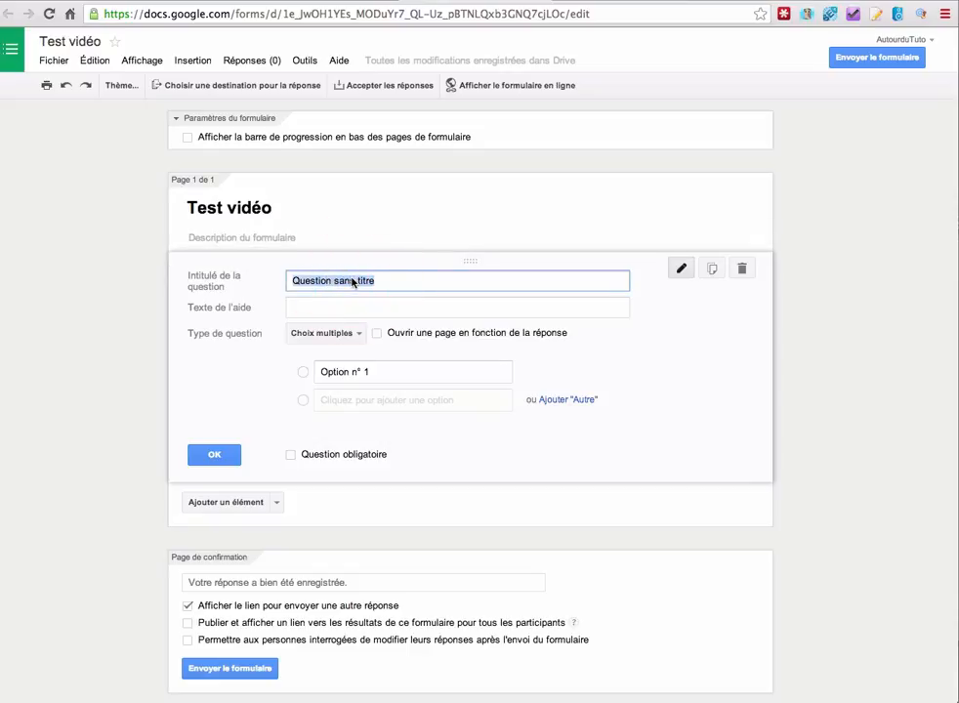
{"action": "type", "text": "Comm"}
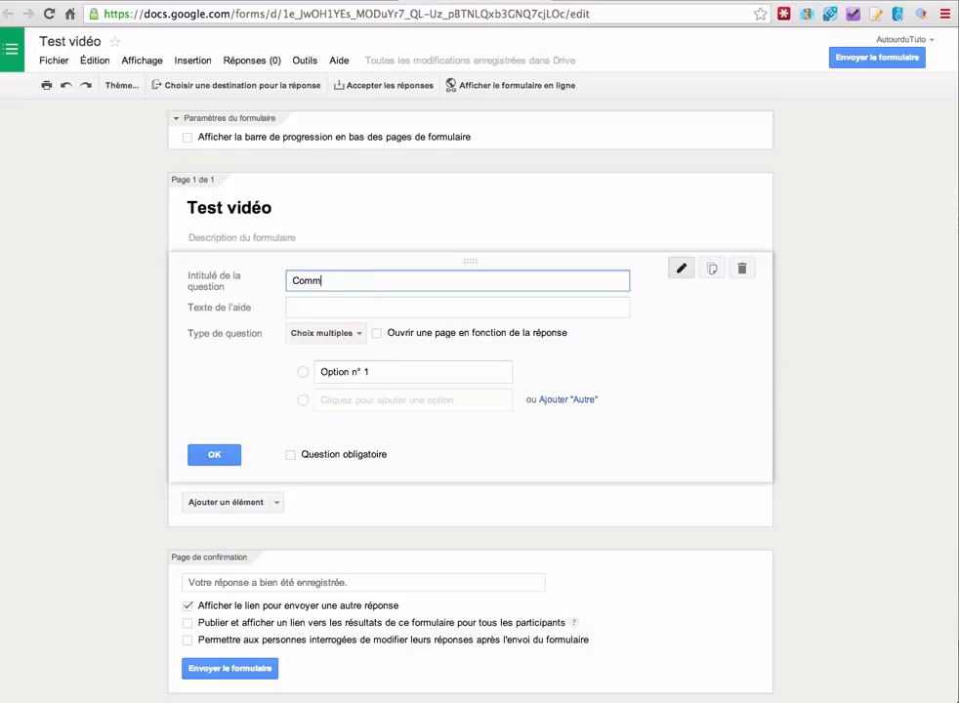
{"action": "type", "text": "ent trouvez-vous cette vidéo N"}
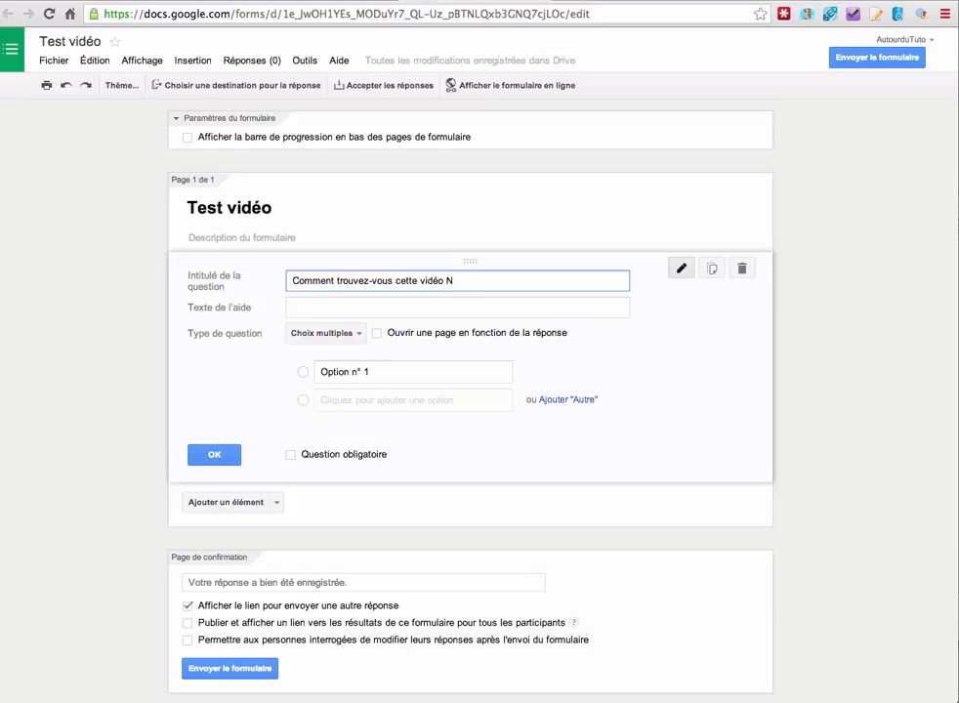
{"action": "key", "text": "BackSpace"}
{"action": "type", "text": "?"}
{"action": "left_click", "coordinate": [347, 338]}
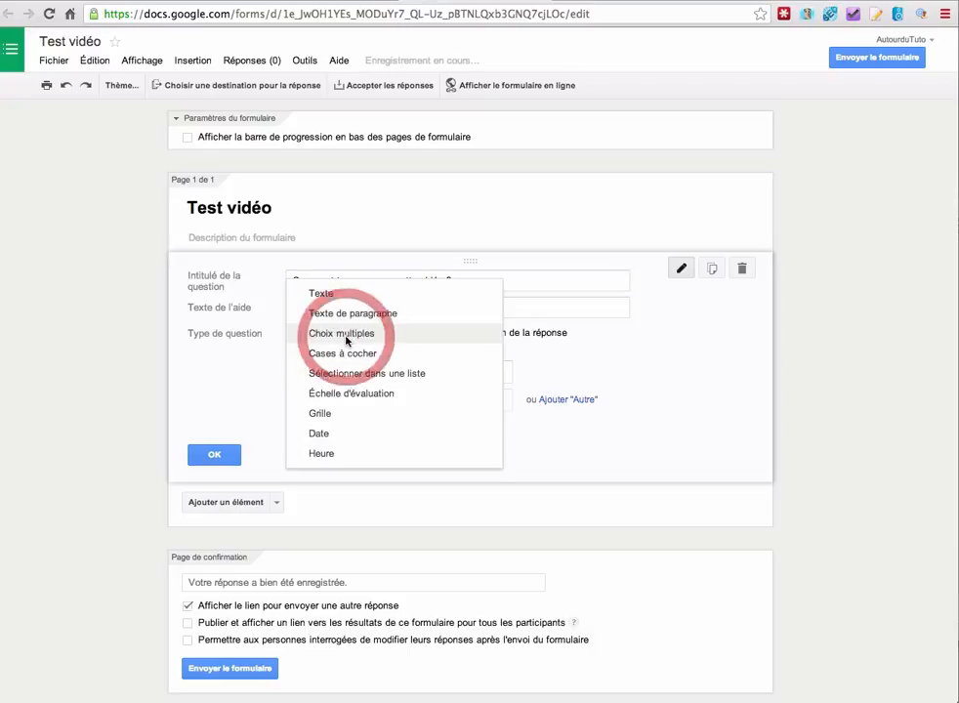
{"action": "left_click", "coordinate": [347, 352]}
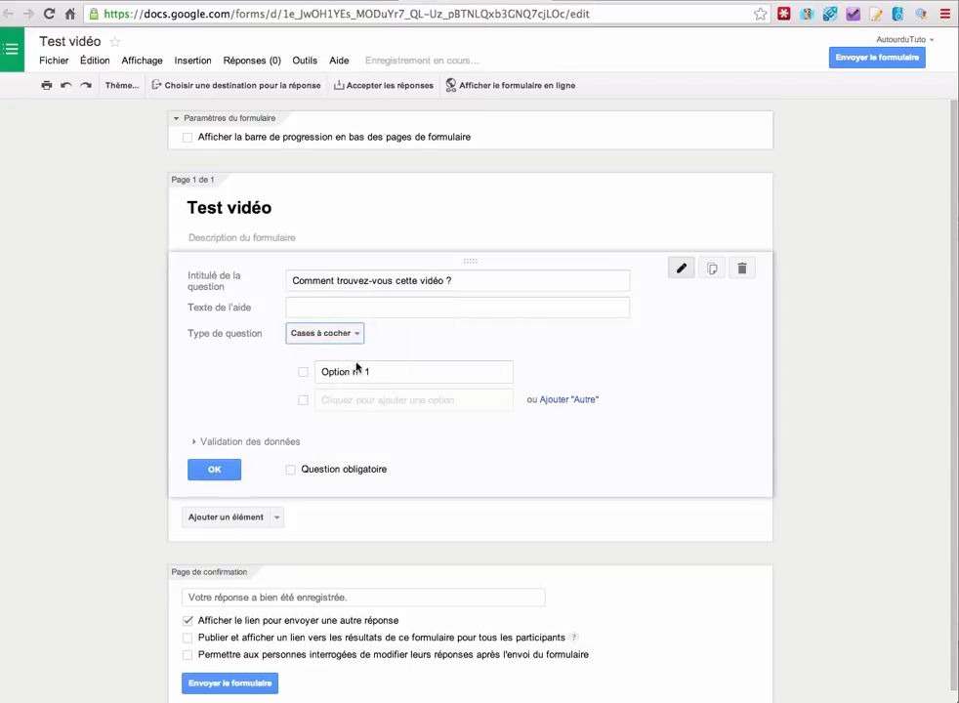
Give the question the answer options "Bof, pas terrible !" and "Superbe !", plus an "Autre" option
{"action": "left_click", "coordinate": [341, 373]}
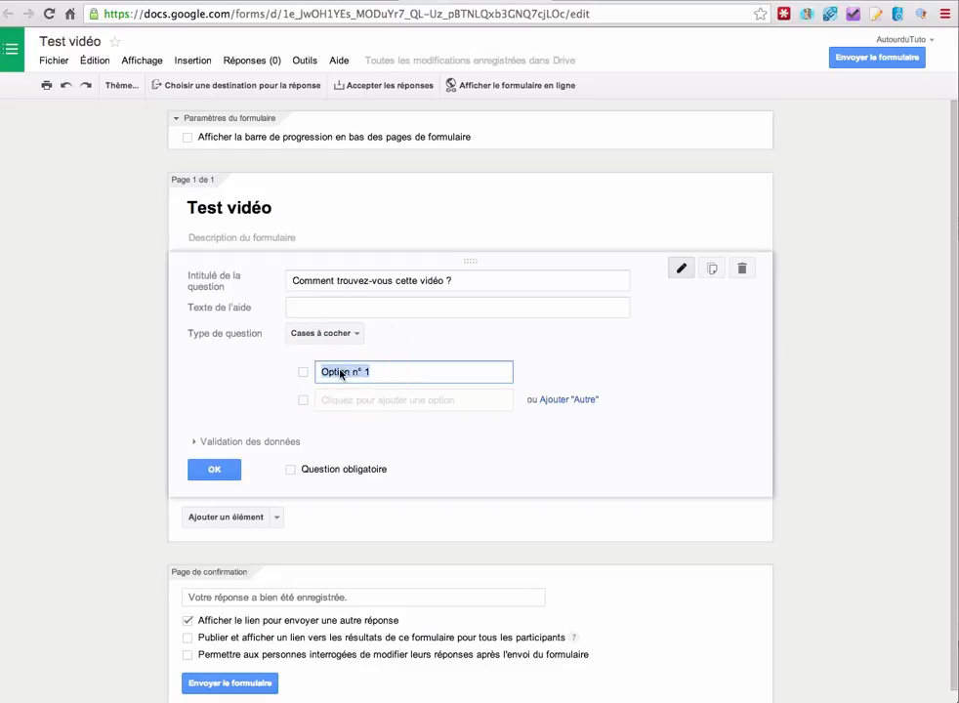
{"action": "type", "text": "Bof, pas "}
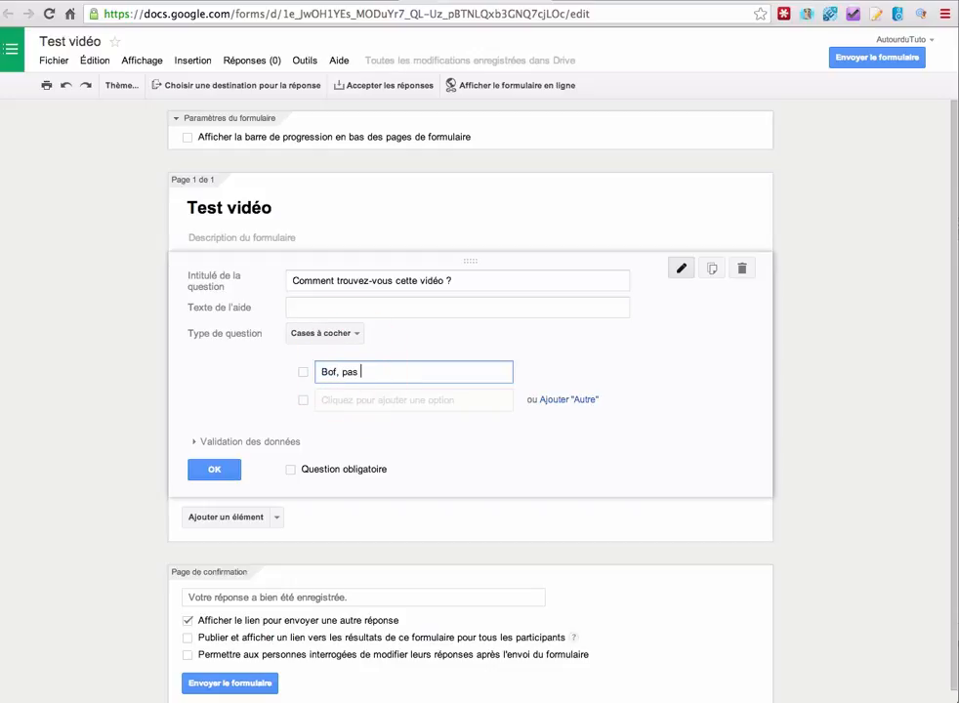
{"action": "type", "text": "terrible !"}
{"action": "left_click", "coordinate": [369, 399]}
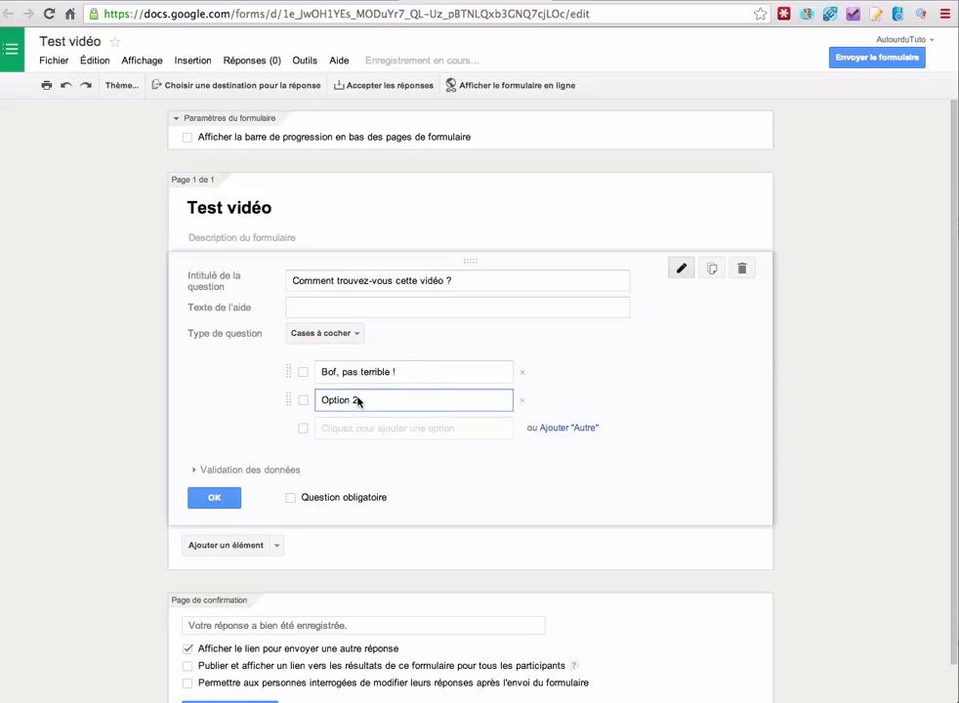
{"action": "left_click", "coordinate": [359, 400]}
{"action": "type", "text": "Superbe !"}
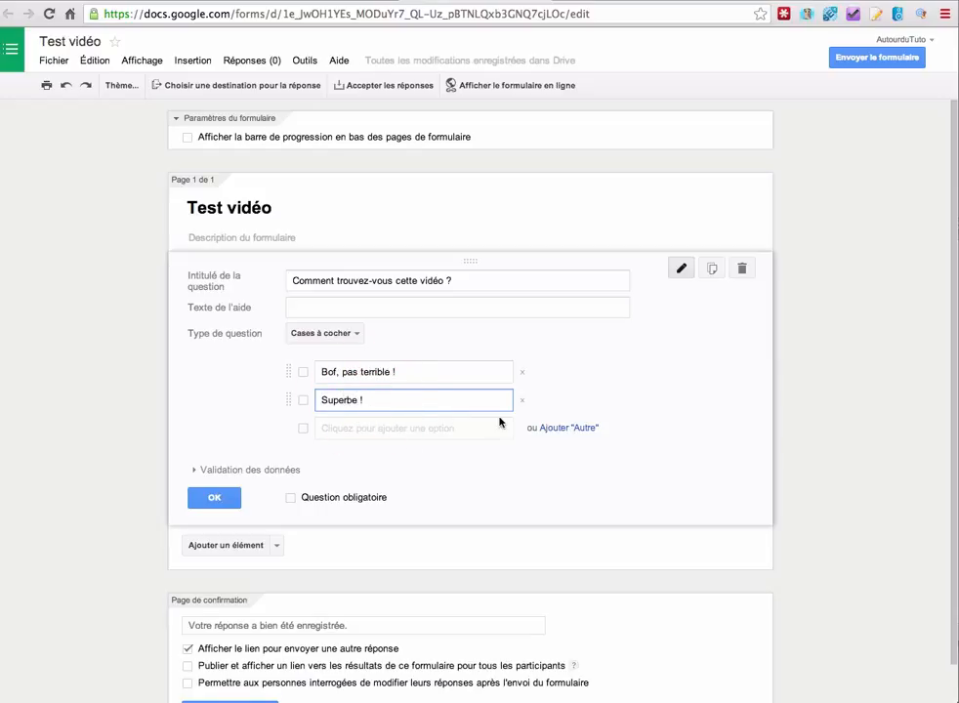
{"action": "left_click", "coordinate": [568, 428]}
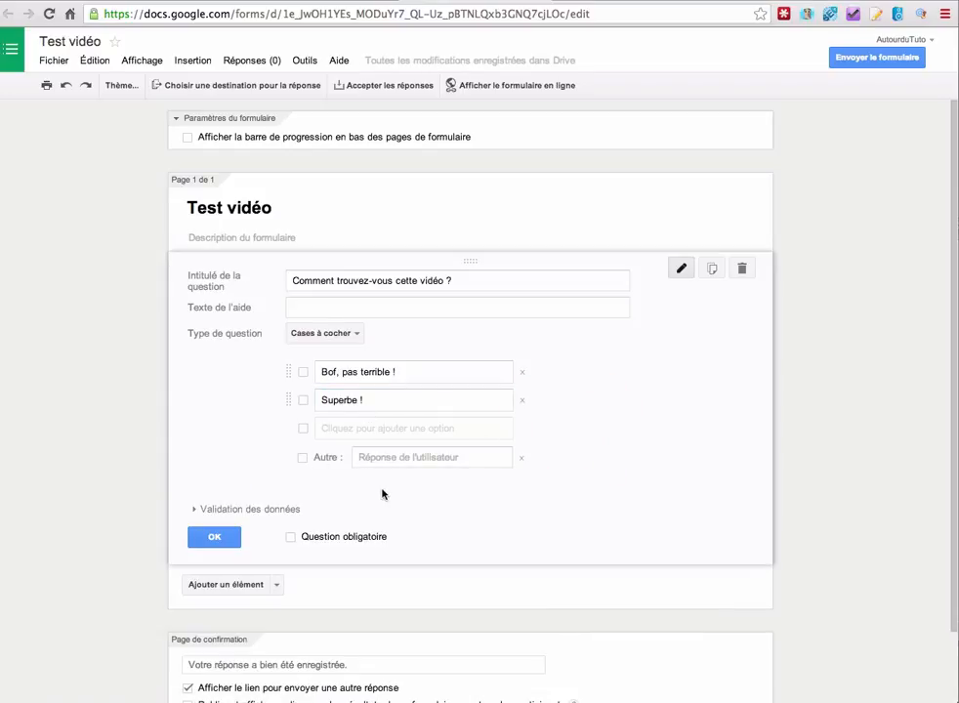
Add a video element below the question, using the first YouTube search result for "autour du tuto"
{"action": "scroll", "coordinate": [413, 497], "scroll_direction": "down", "scroll_amount": 2}
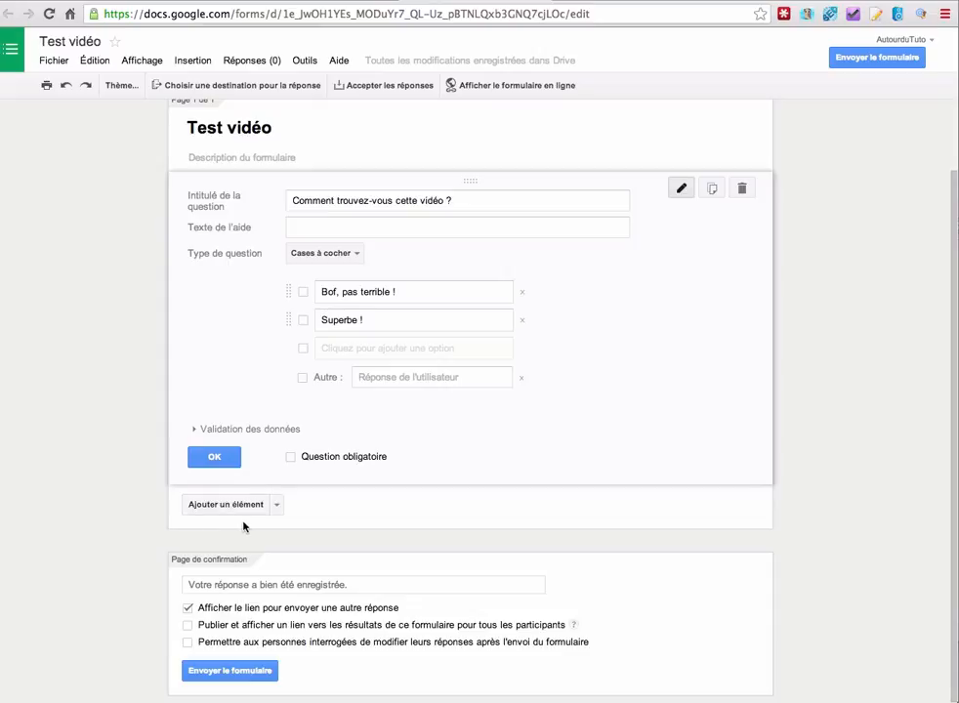
{"action": "left_click", "coordinate": [277, 505]}
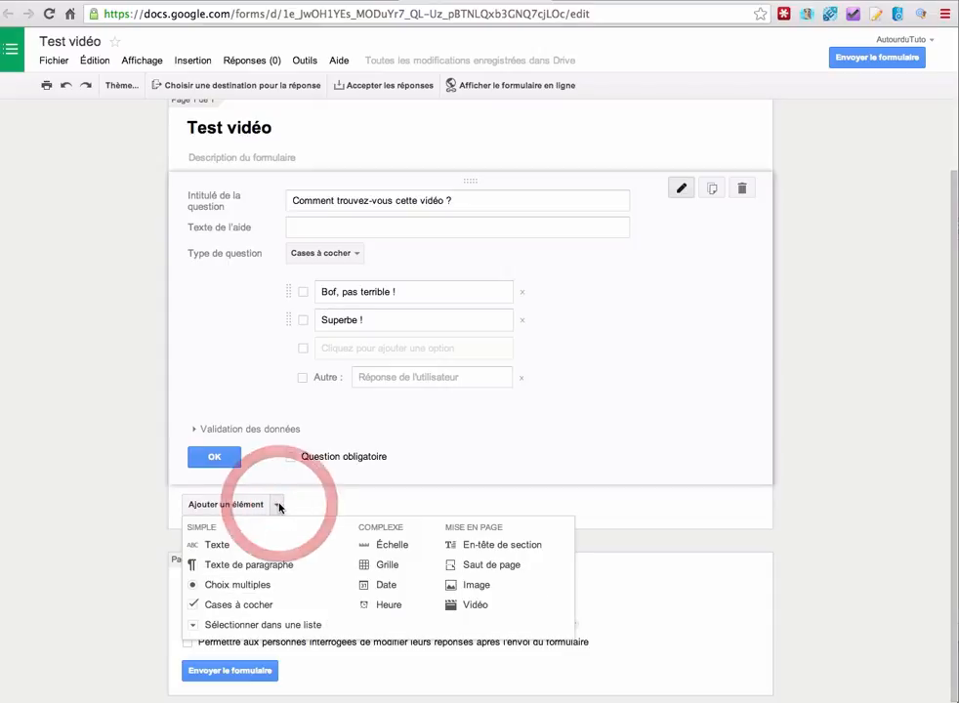
{"action": "left_click", "coordinate": [475, 606]}
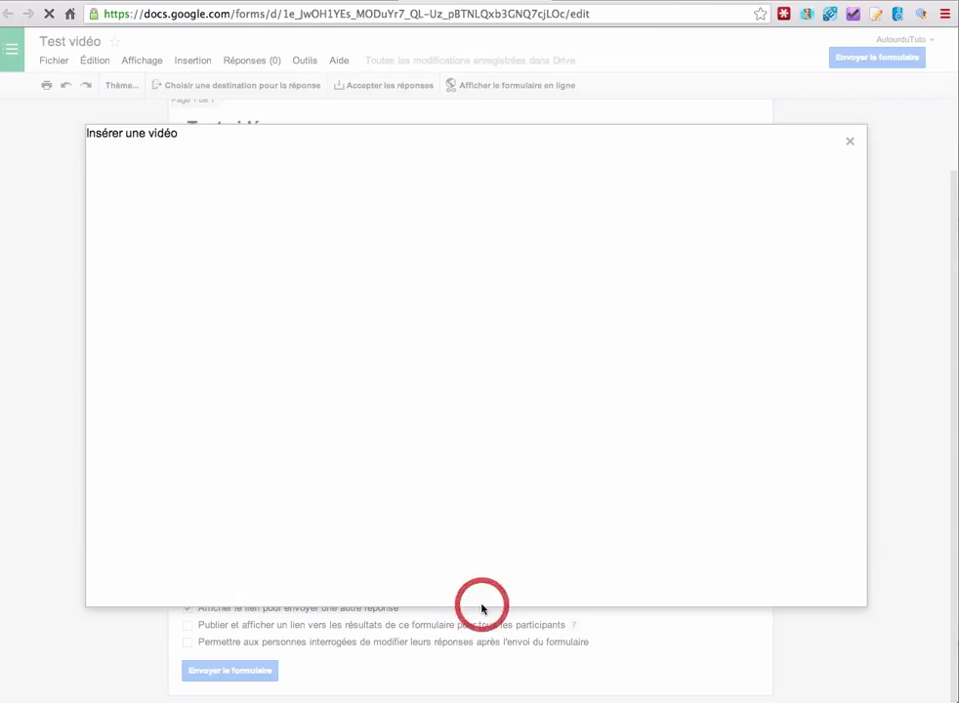
{"action": "left_click", "coordinate": [331, 192]}
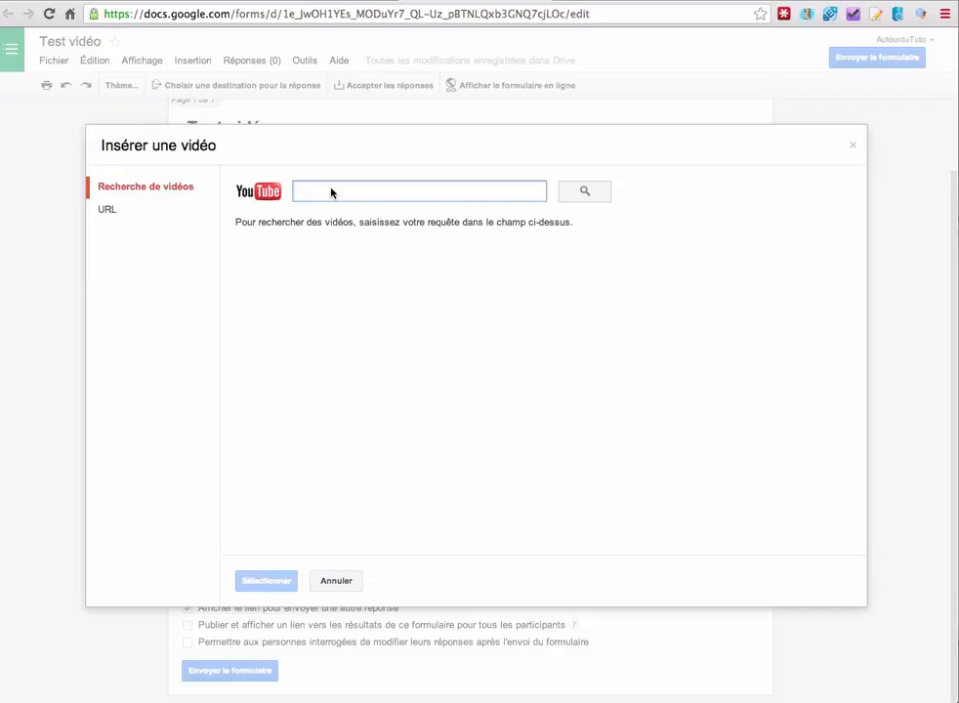
{"action": "type", "text": "a"}
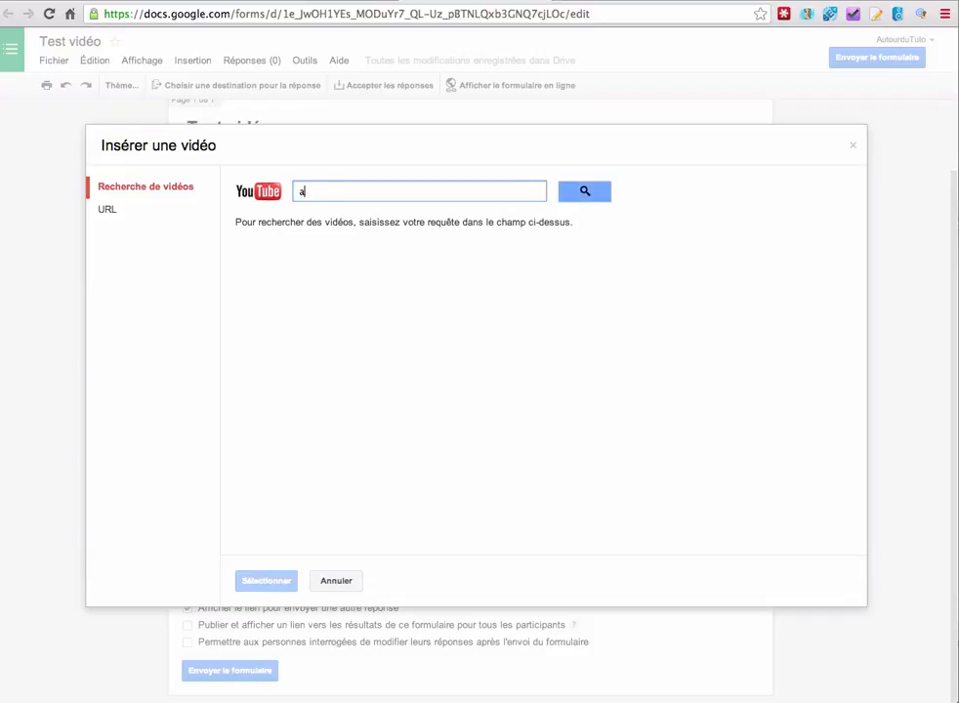
{"action": "type", "text": "utour du tuto"}
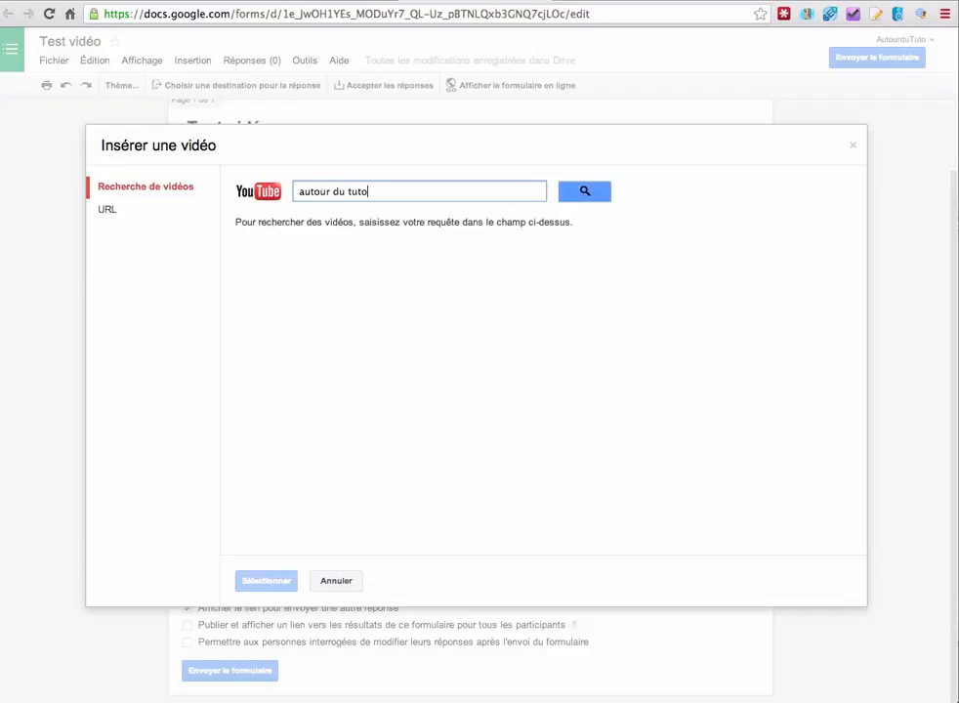
{"action": "key", "text": "Return"}
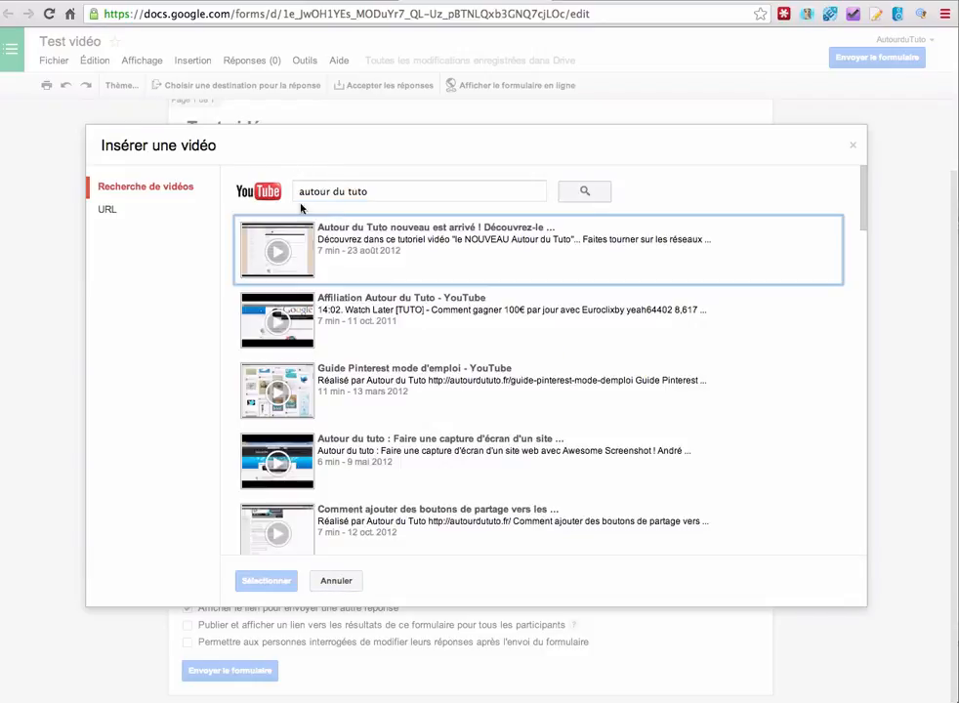
{"action": "left_click", "coordinate": [408, 232]}
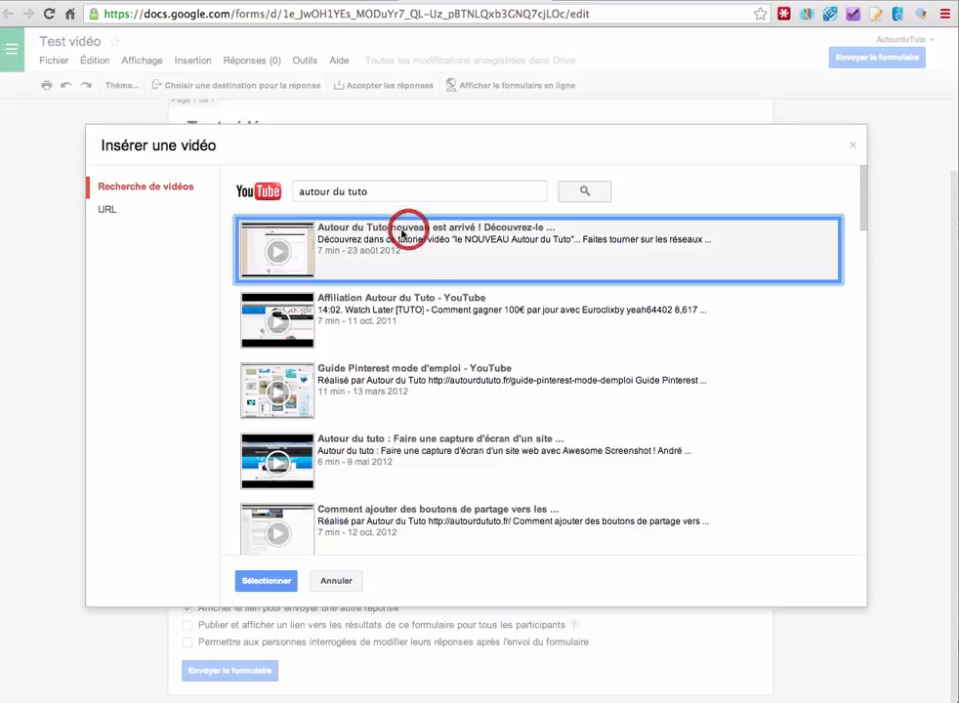
{"action": "left_click", "coordinate": [262, 582]}
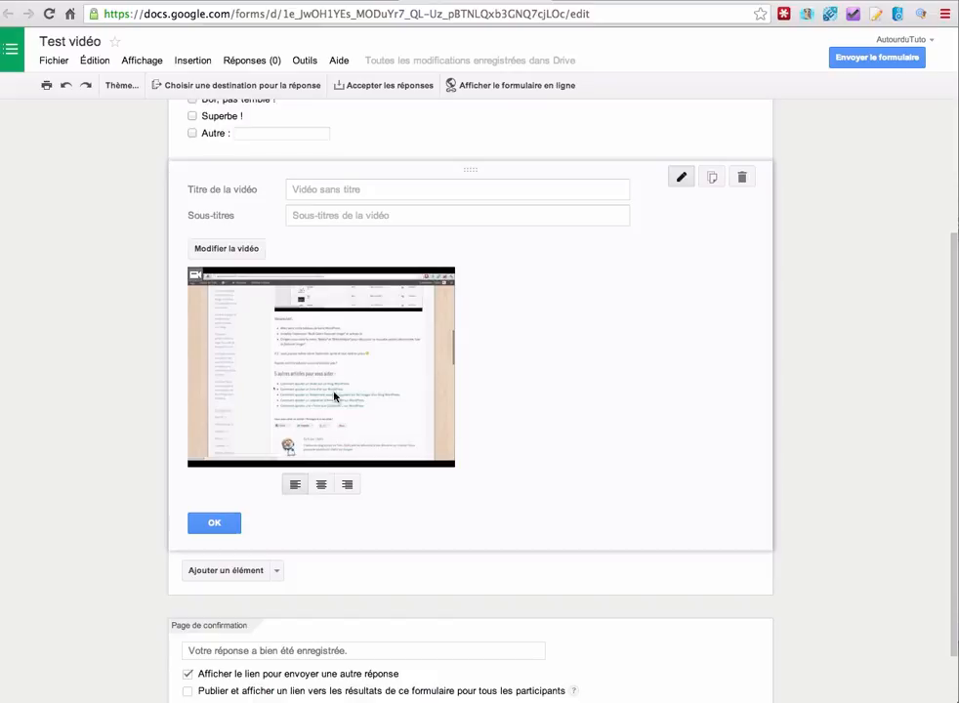
Try centre and right alignment on the inserted video and return it to left alignment
{"action": "left_click", "coordinate": [323, 486]}
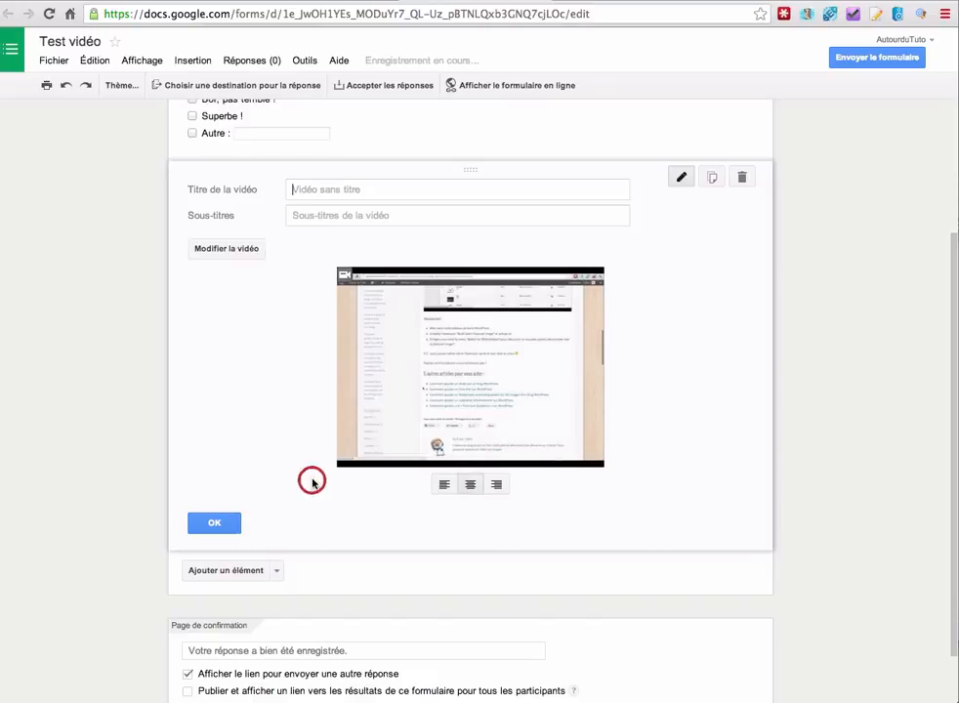
{"action": "left_click", "coordinate": [497, 485]}
{"action": "left_click", "coordinate": [593, 486]}
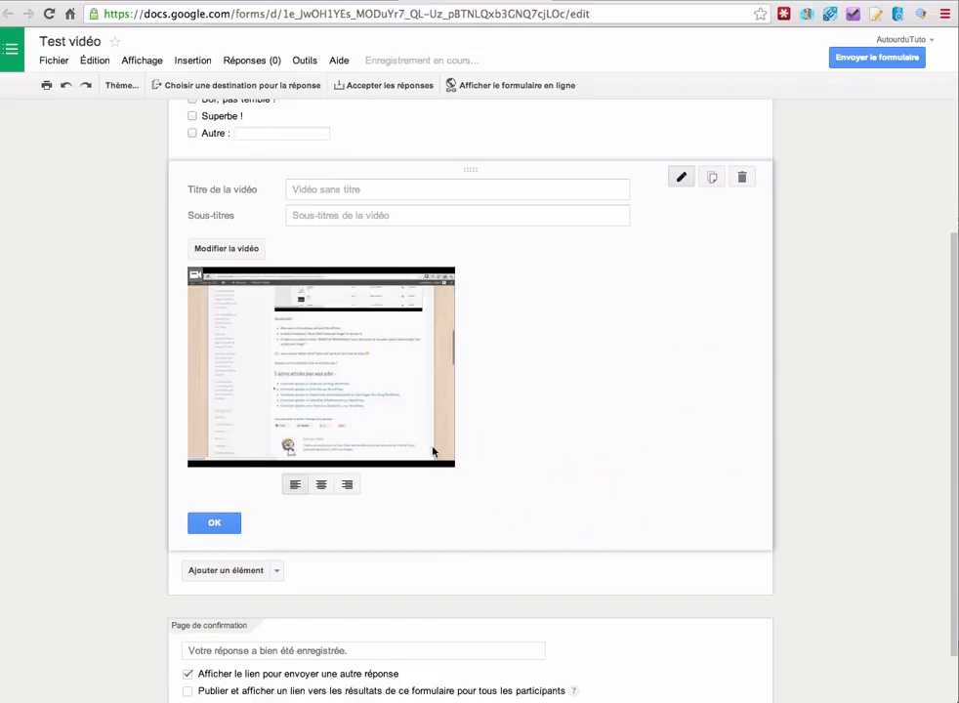
Finish editing the video element without a title or subtitle and check the form's layout
{"action": "scroll", "coordinate": [131, 420], "scroll_direction": "up", "scroll_amount": 3}
{"action": "scroll", "coordinate": [132, 420], "scroll_direction": "down", "scroll_amount": 3}
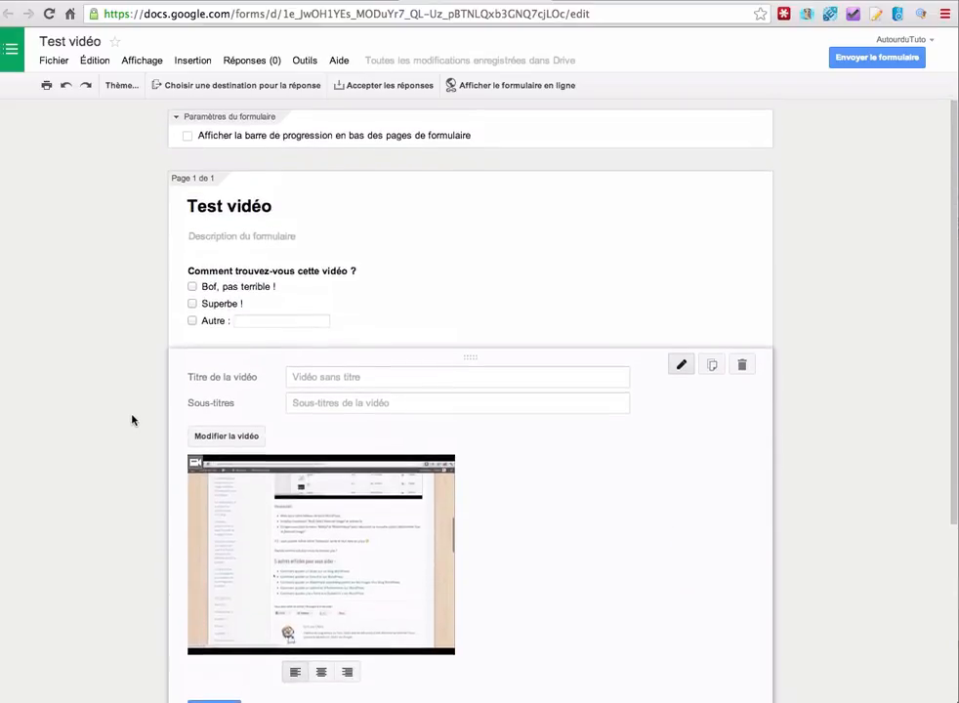
{"action": "scroll", "coordinate": [132, 420], "scroll_direction": "down", "scroll_amount": 1}
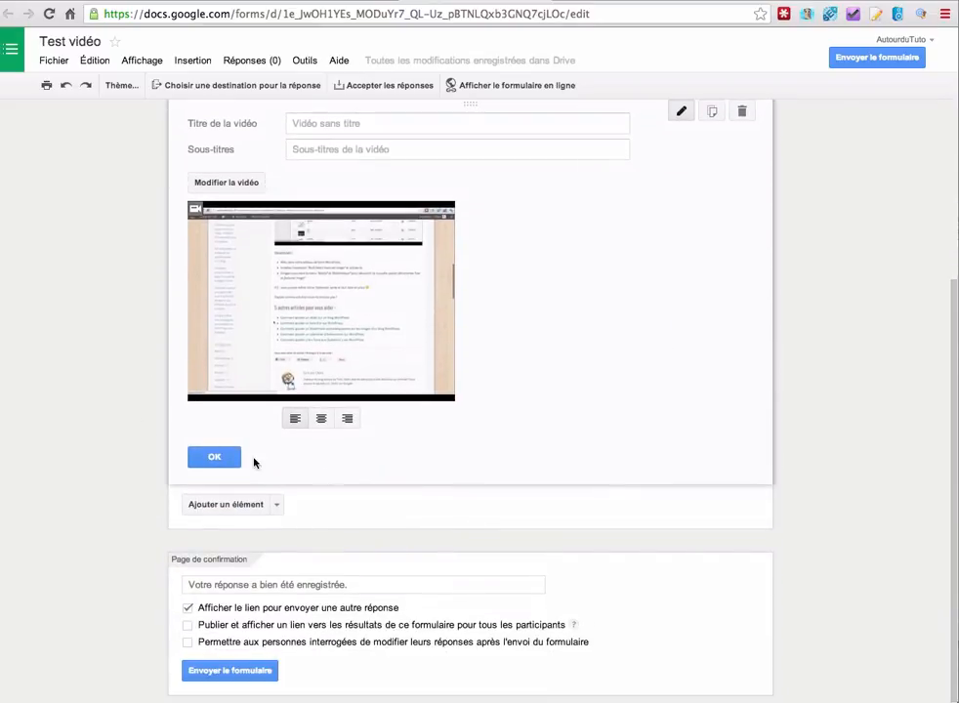
{"action": "left_click", "coordinate": [215, 456]}
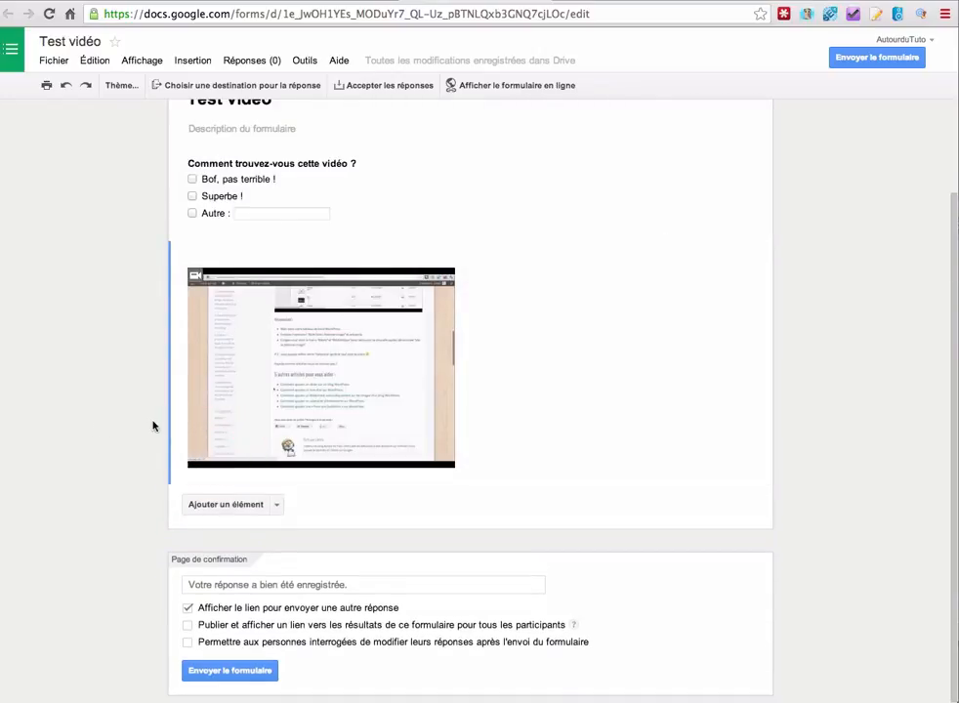
{"action": "scroll", "coordinate": [151, 424], "scroll_direction": "up", "scroll_amount": 2}
{"action": "scroll", "coordinate": [128, 510], "scroll_direction": "down", "scroll_amount": 2}
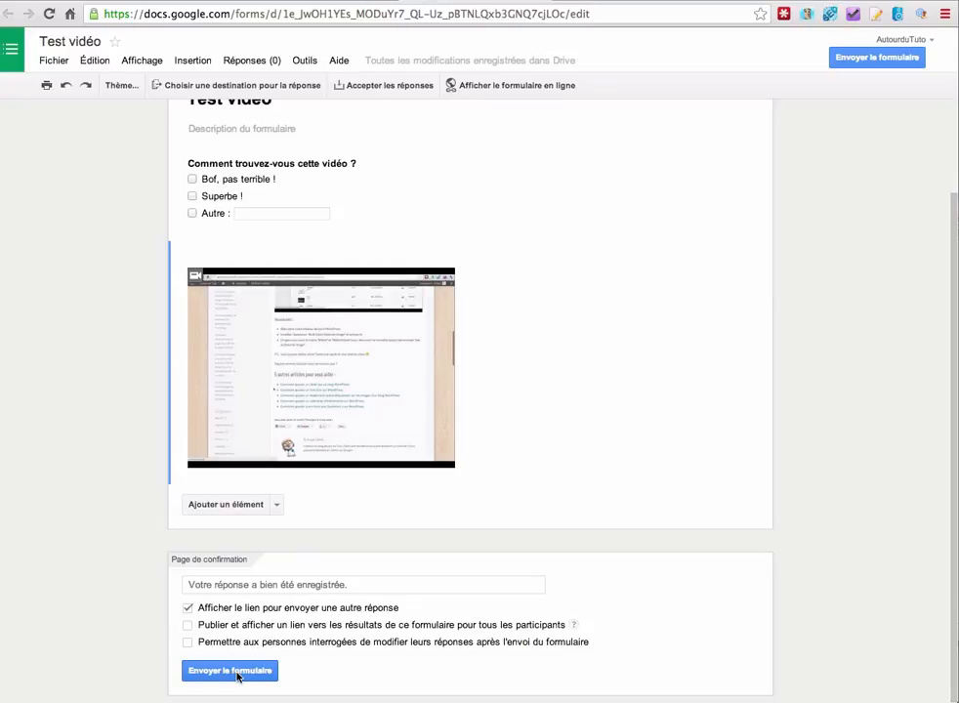
Copy the form's sharing link from the send dialog and dismiss the response destination choice
{"action": "left_click", "coordinate": [235, 672]}
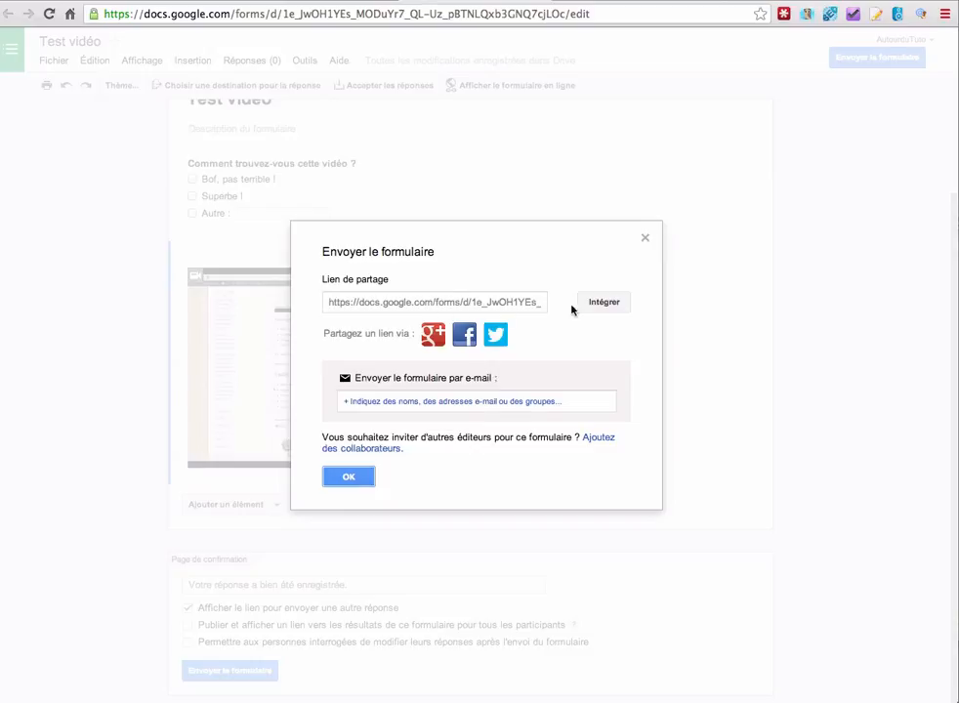
{"action": "left_click", "coordinate": [513, 302]}
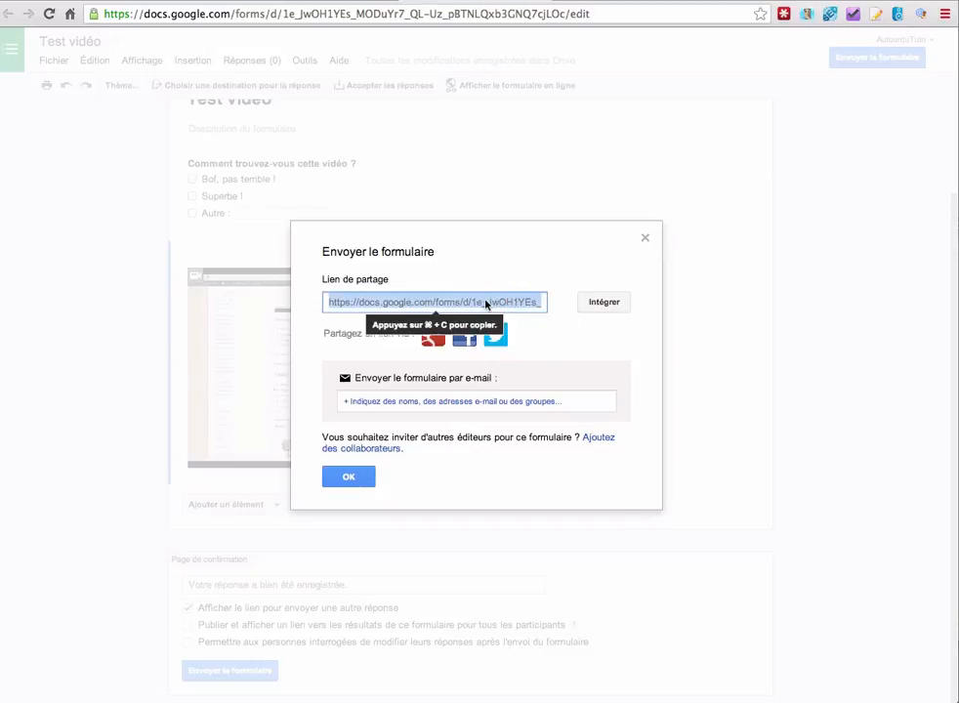
{"action": "key", "text": "super+c"}
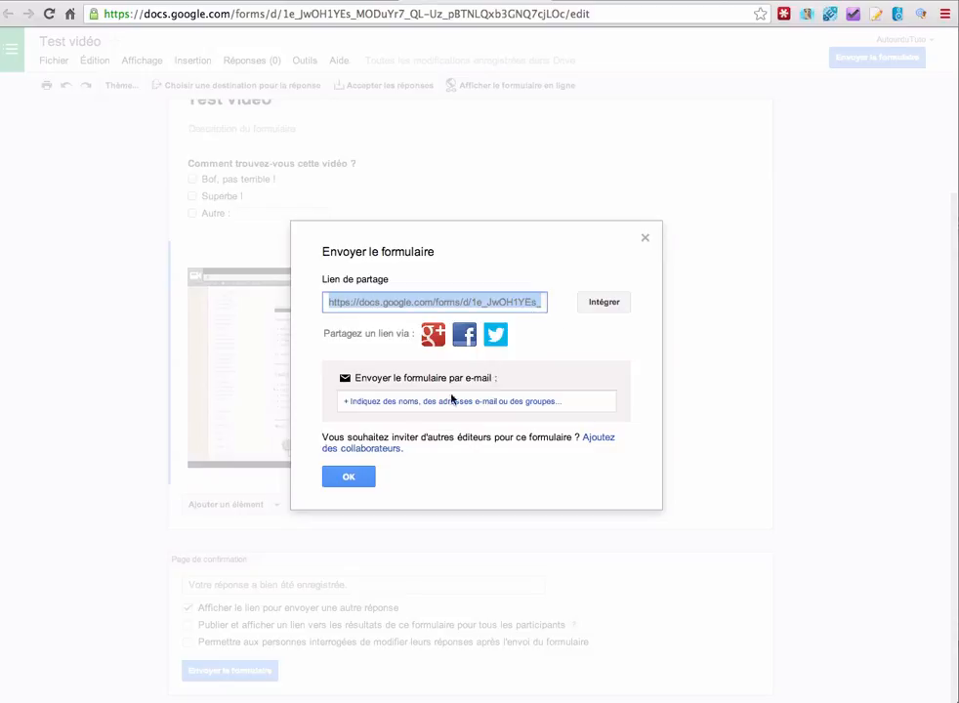
{"action": "left_click", "coordinate": [360, 473]}
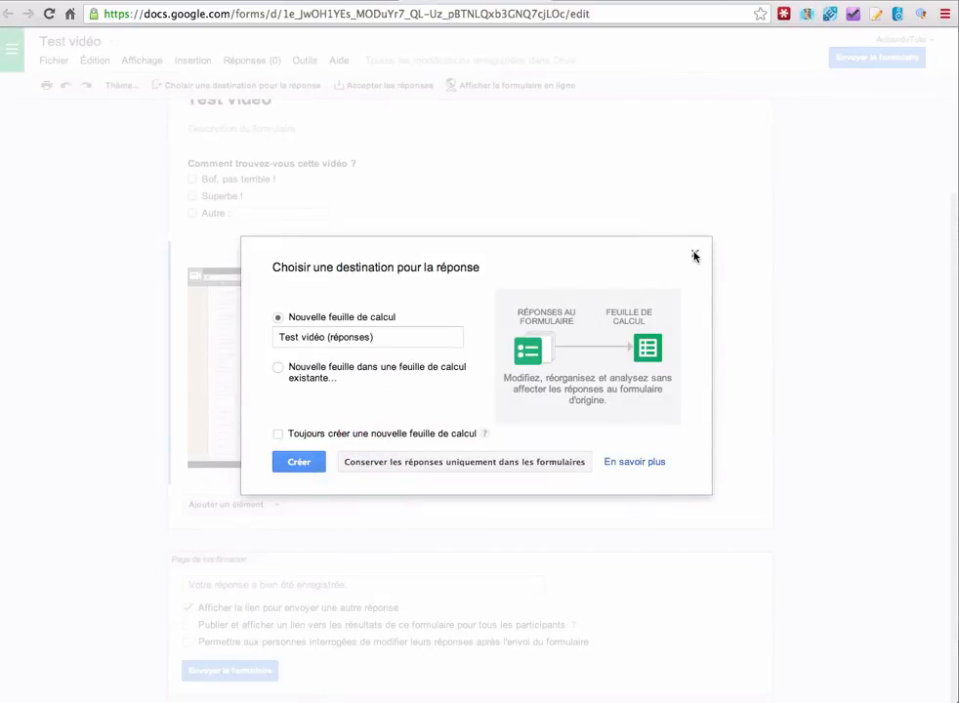
{"action": "left_click", "coordinate": [695, 255]}
Open the live online version of the "Test vidéo" form
{"action": "scroll", "coordinate": [439, 303], "scroll_direction": "up", "scroll_amount": 3}
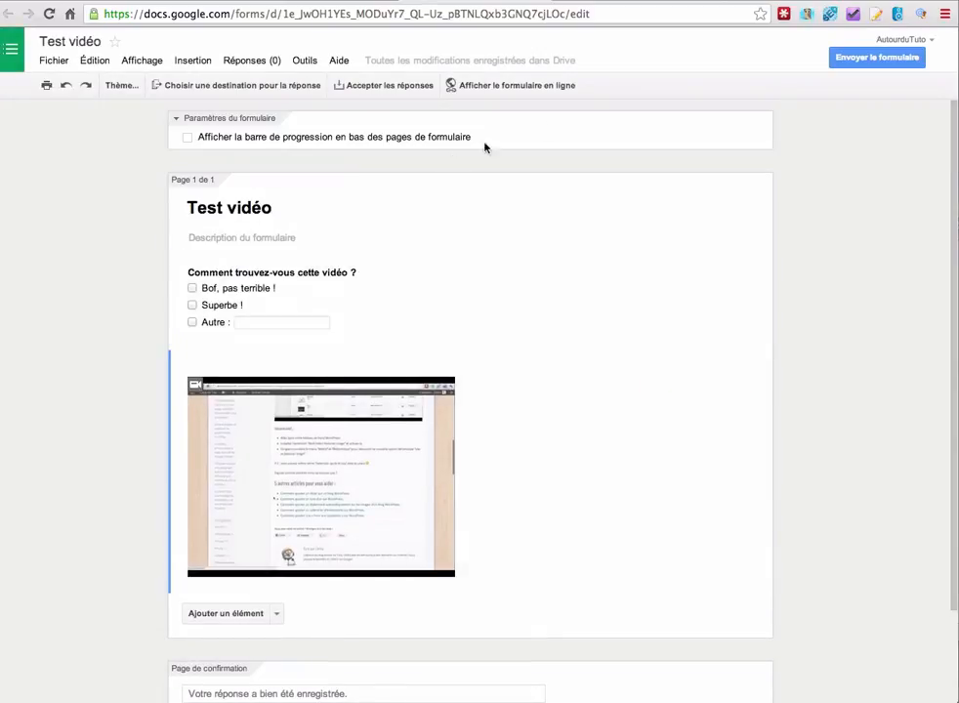
{"action": "left_click", "coordinate": [519, 90]}
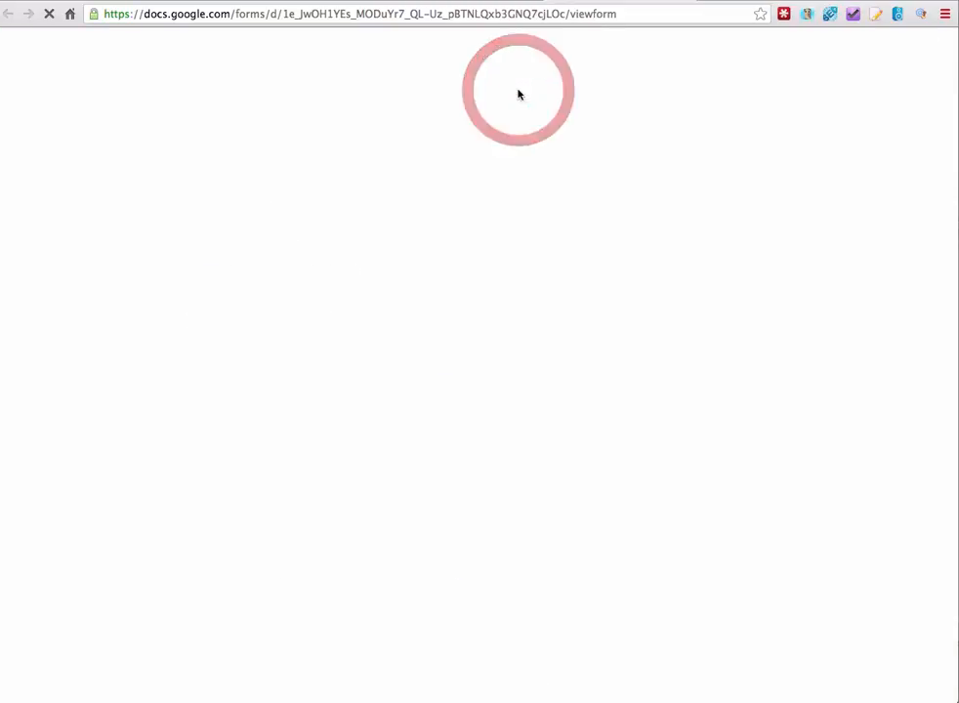